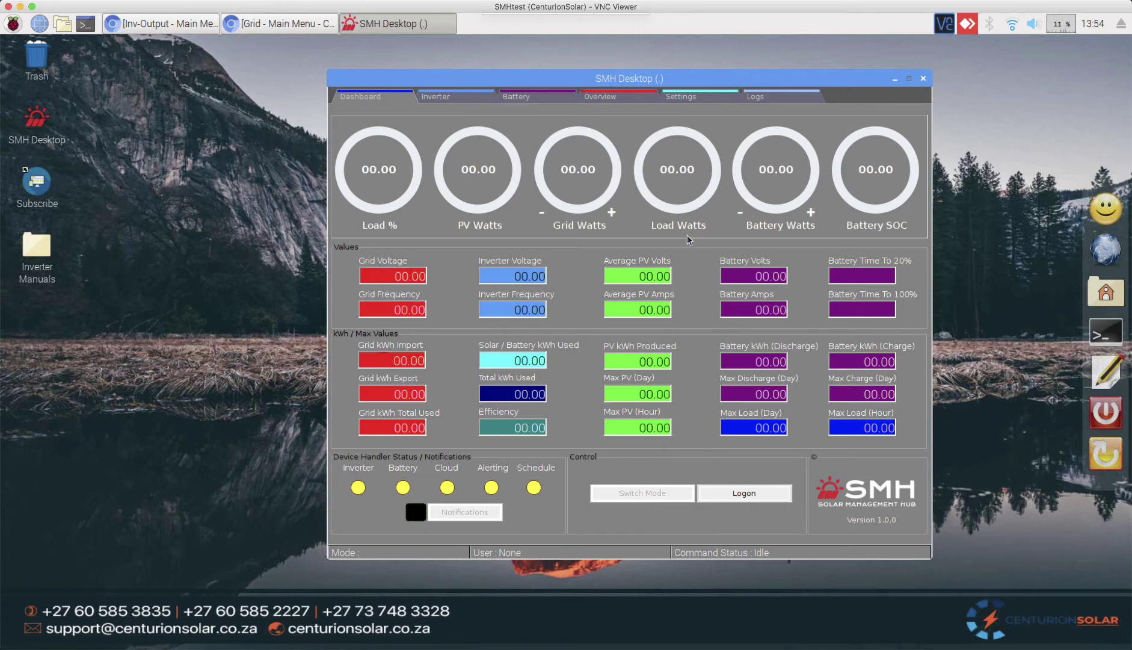
Step: Open the settings form and log on with the installer user name and password
{"action": "left_click", "coordinate": [688, 96]}
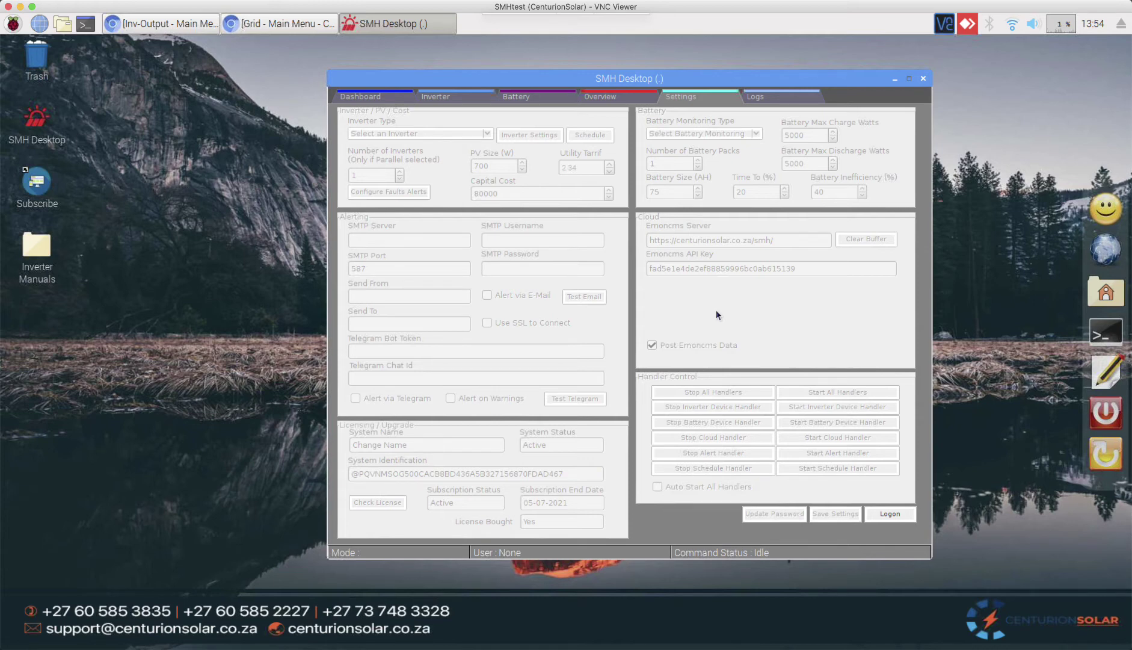
{"action": "left_click", "coordinate": [889, 514]}
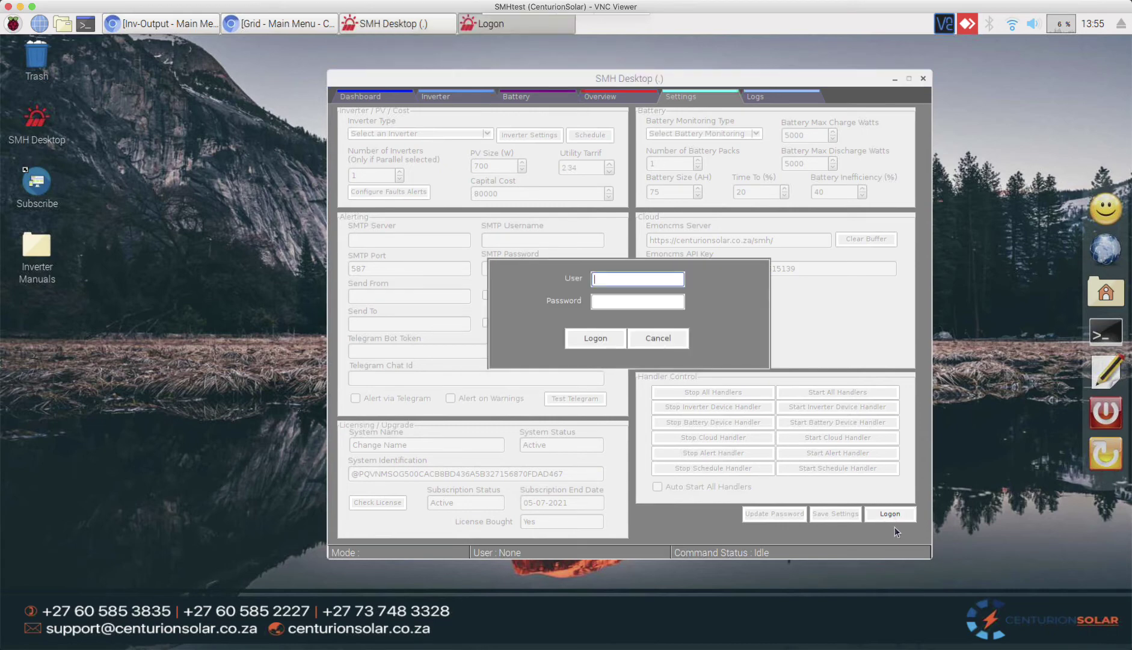
{"action": "type", "text": "installer"}
{"action": "key", "text": "Tab"}
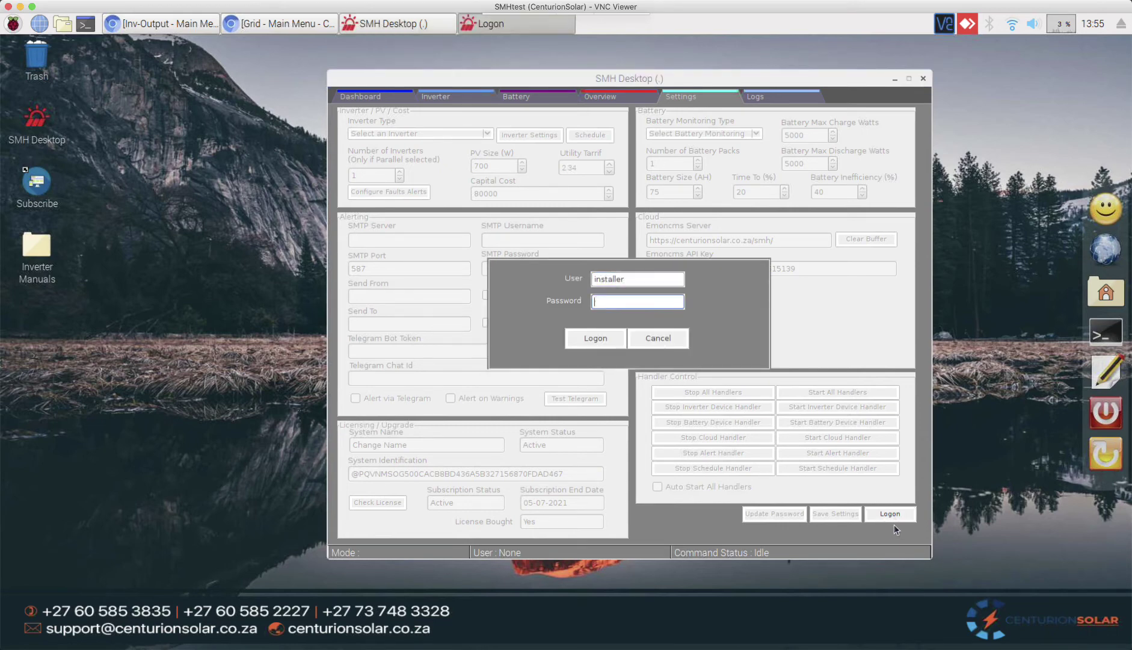
{"action": "type", "text": "**********"}
{"action": "key", "text": "Return"}
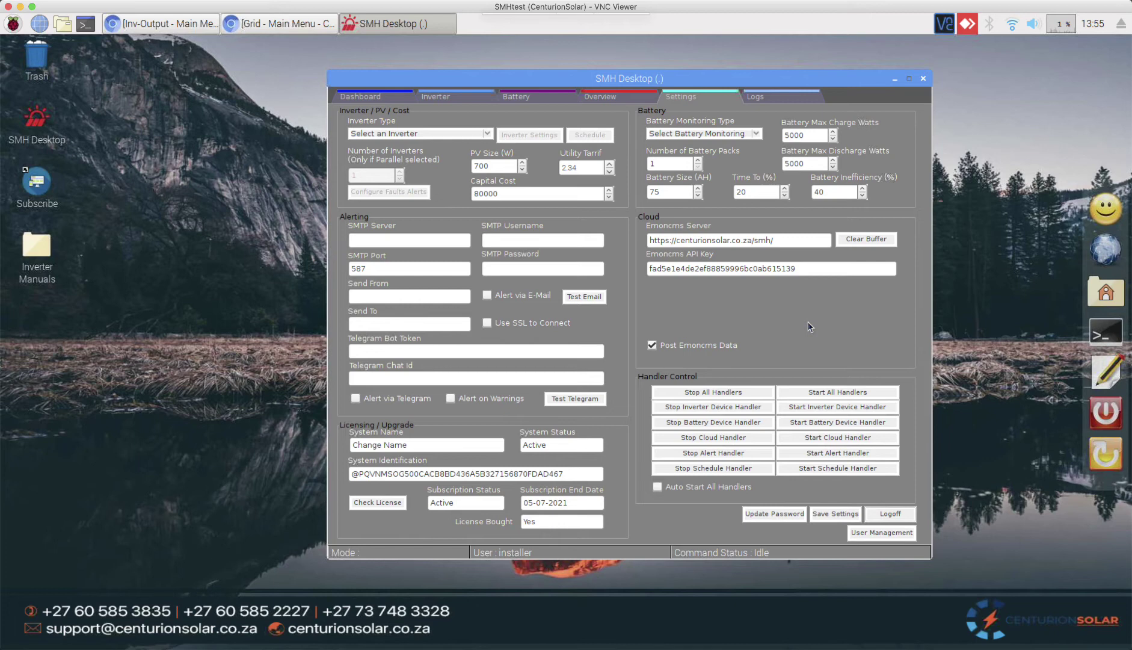
Step: Set the inverter type to Axpert Max Single, with PV size at 700 W
{"action": "left_click", "coordinate": [489, 134]}
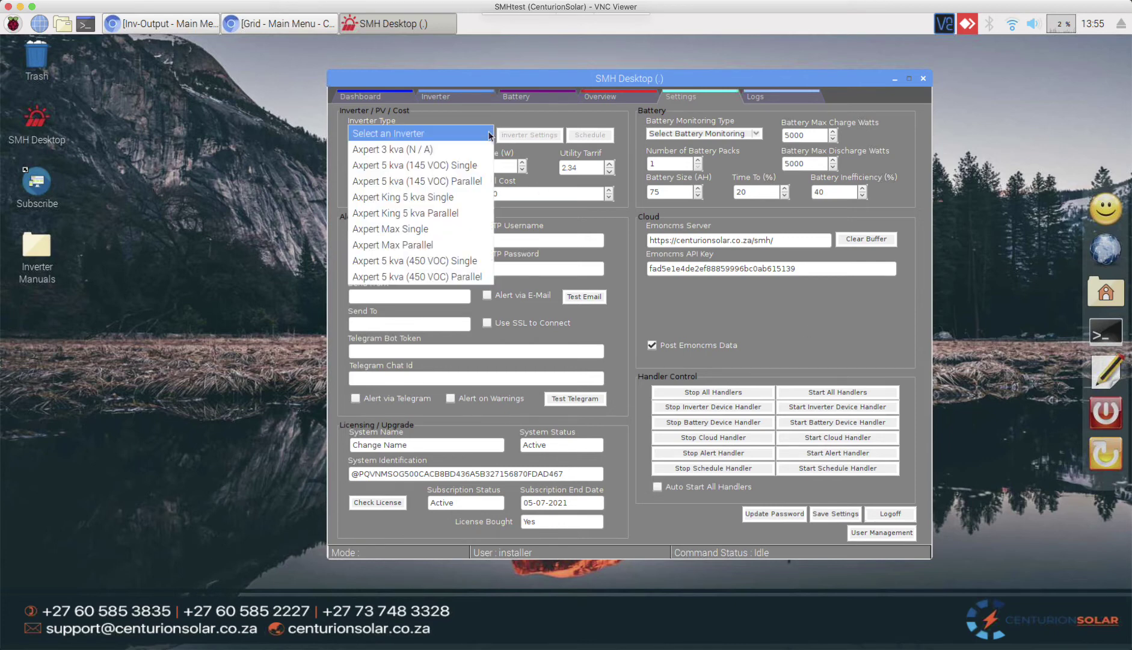
{"action": "left_click", "coordinate": [462, 236]}
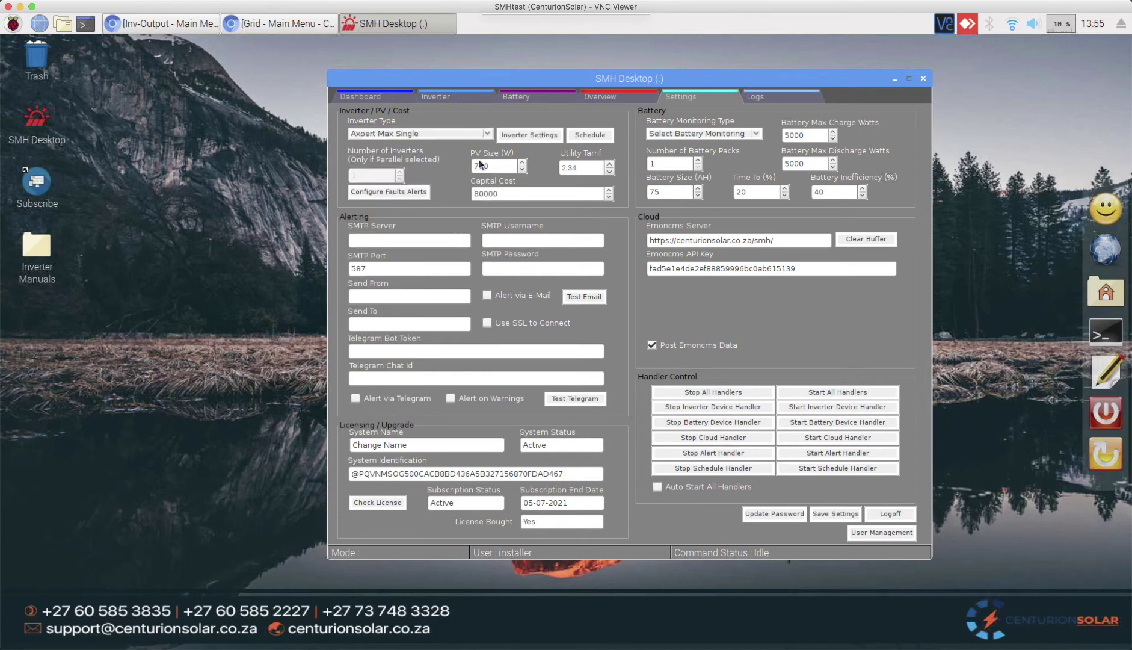
{"action": "left_click", "coordinate": [495, 168]}
Step: Review the inverter sub-error alert settings, then return to the main fault alert table
{"action": "left_click", "coordinate": [401, 192]}
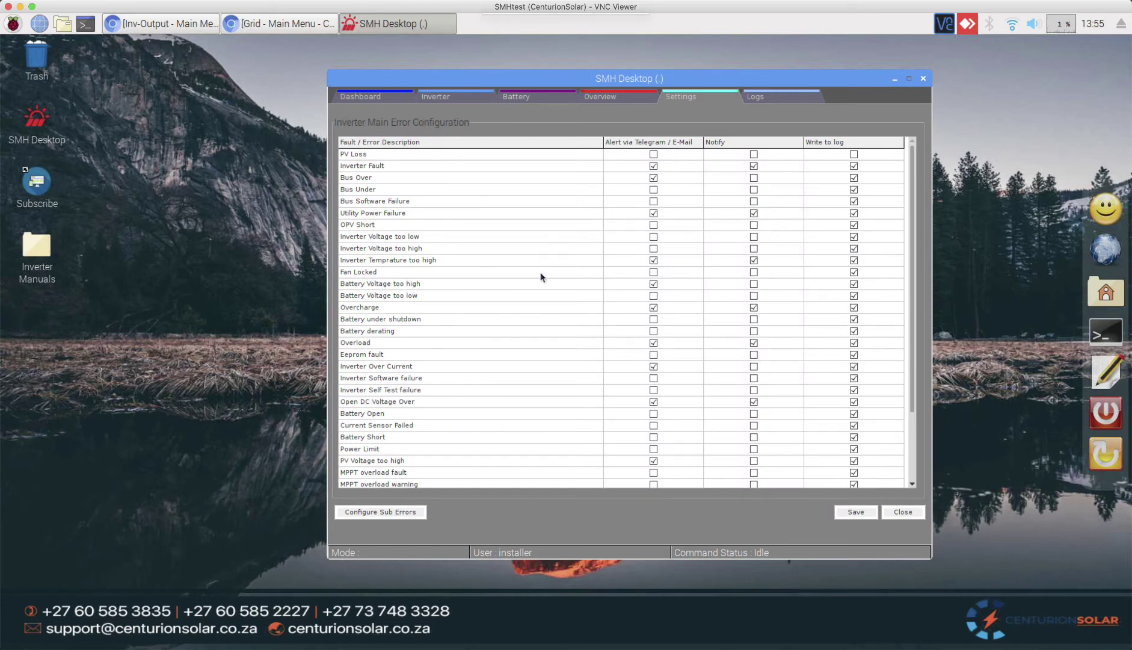
{"action": "scroll", "coordinate": [600, 373], "scroll_direction": "down", "scroll_amount": 3}
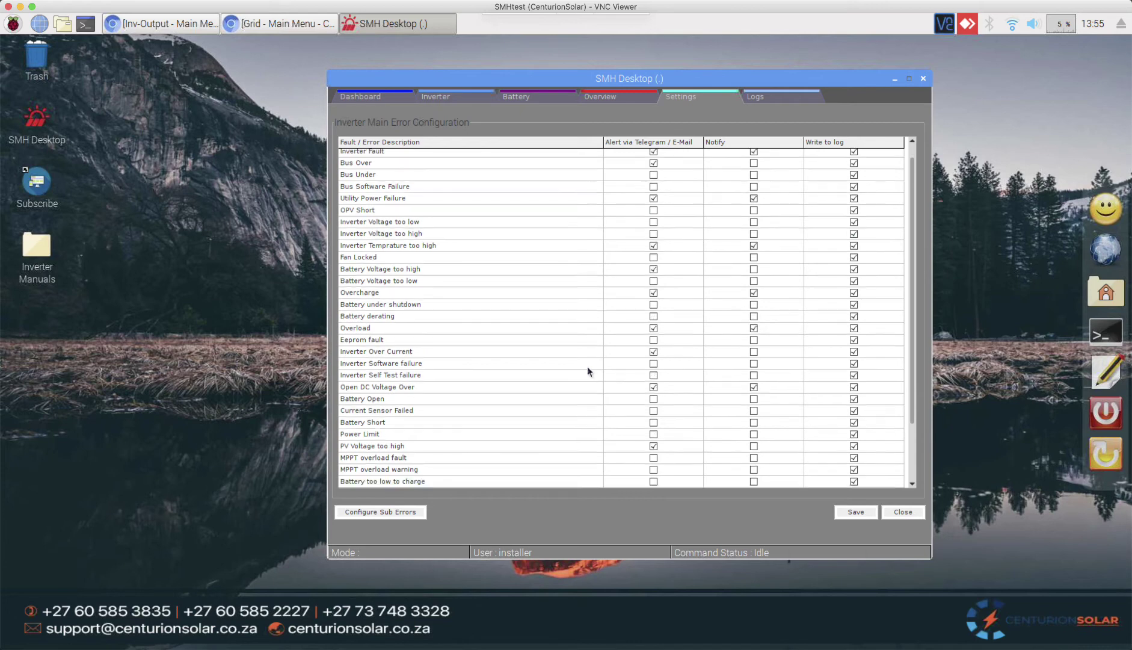
{"action": "left_click", "coordinate": [402, 513]}
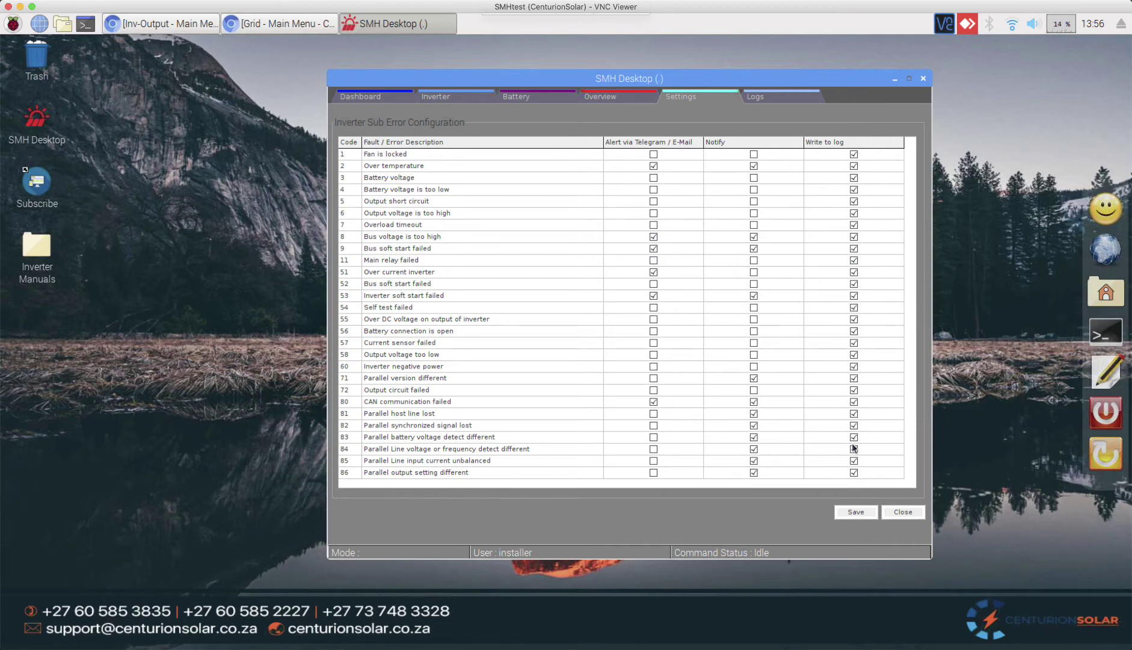
{"action": "left_click", "coordinate": [902, 516]}
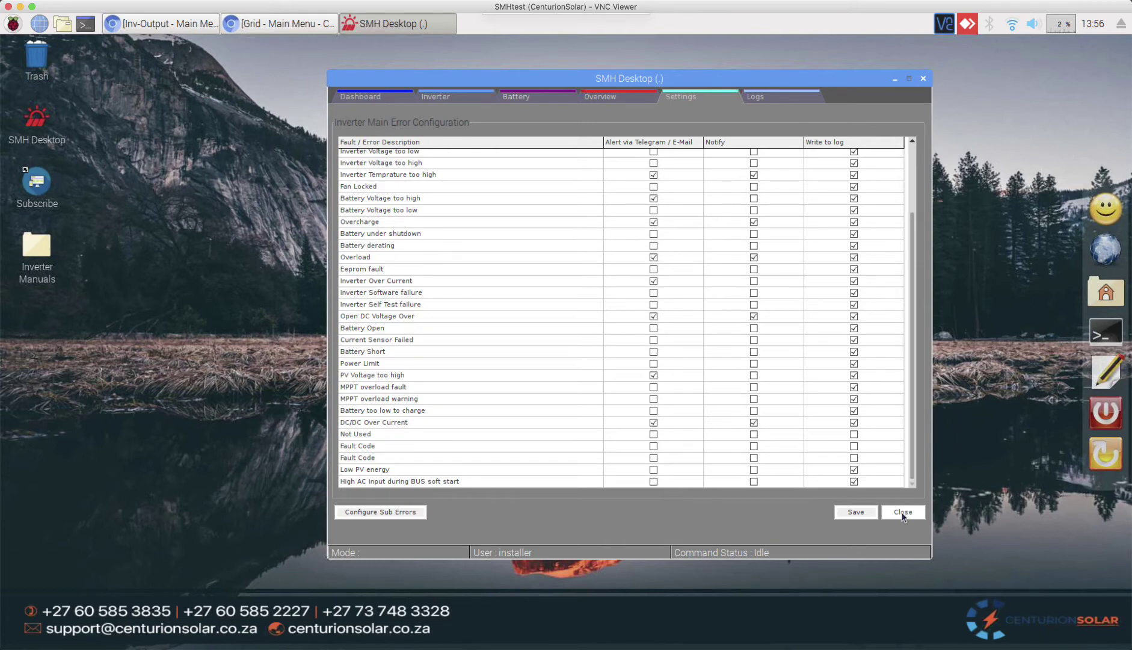
Step: Close the Inverter Main Error Configuration and return to the Telegram Bot Token field
{"action": "left_click", "coordinate": [902, 516]}
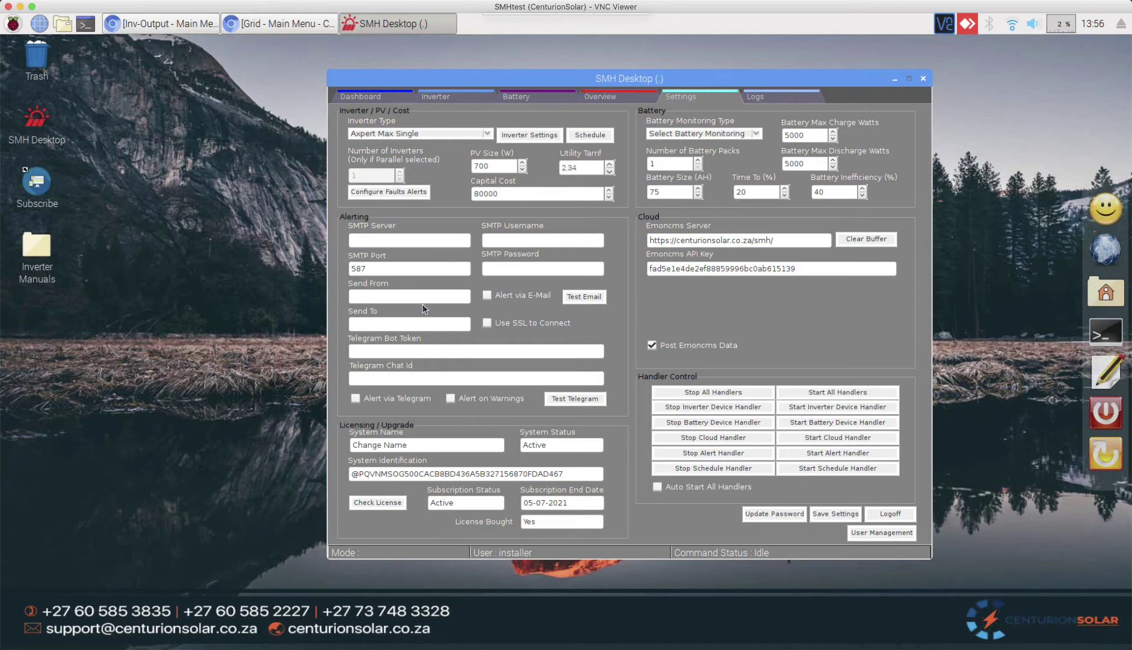
{"action": "left_click", "coordinate": [433, 349]}
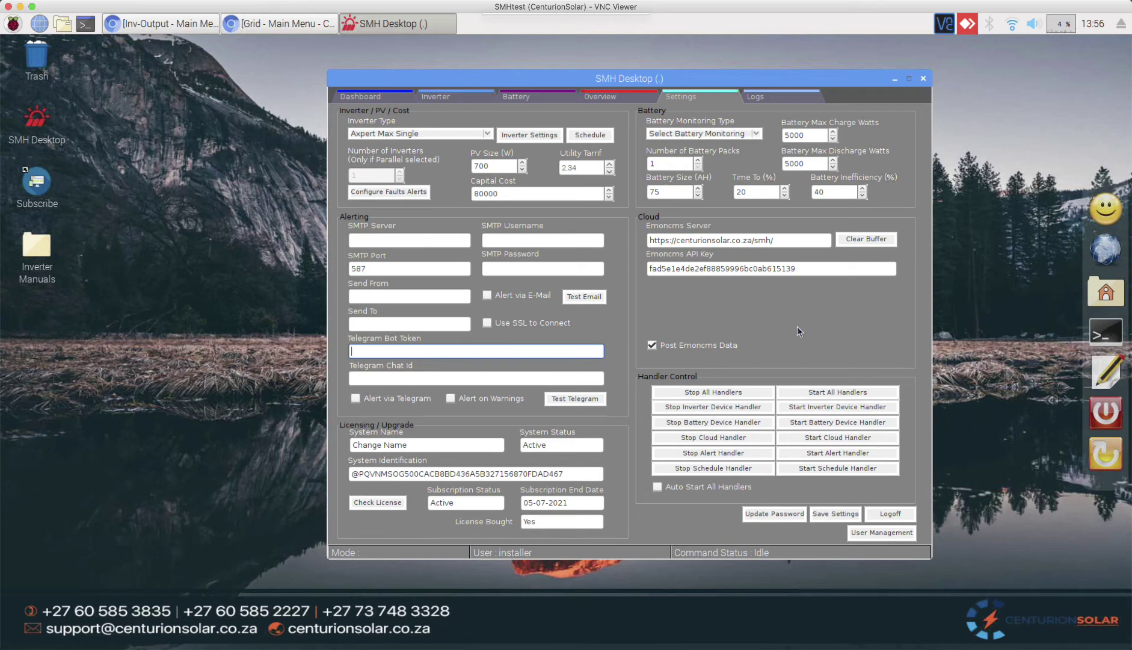
Step: Choose Pylontech BMS as the battery monitor, showing one 75 AH battery pack
{"action": "left_click", "coordinate": [755, 134]}
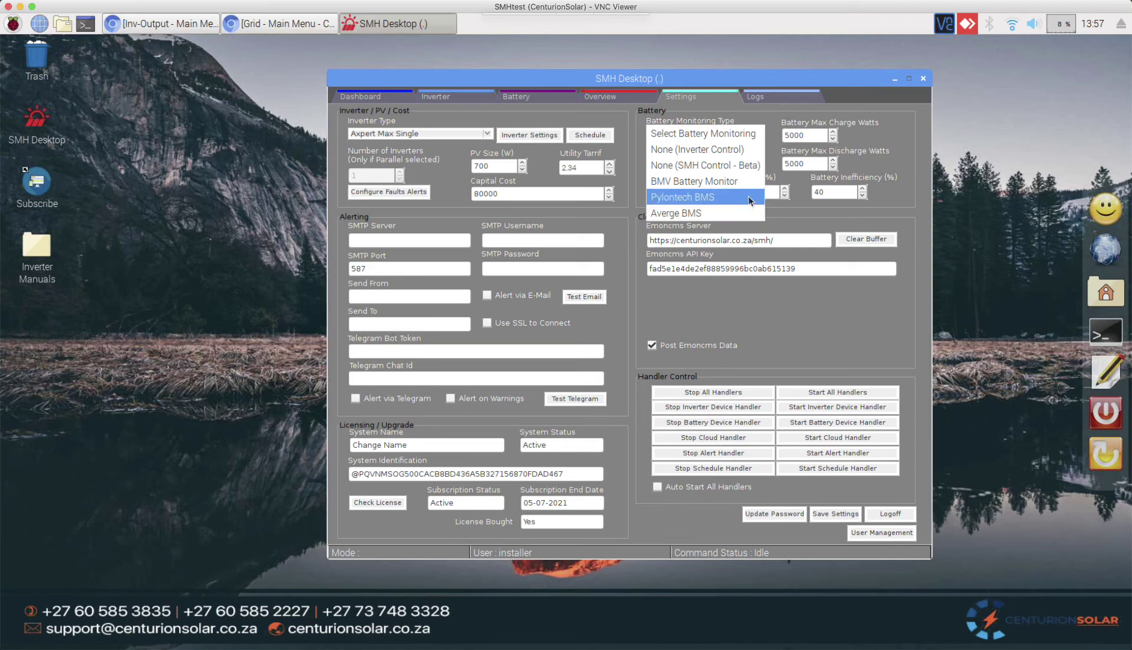
{"action": "left_click", "coordinate": [748, 197]}
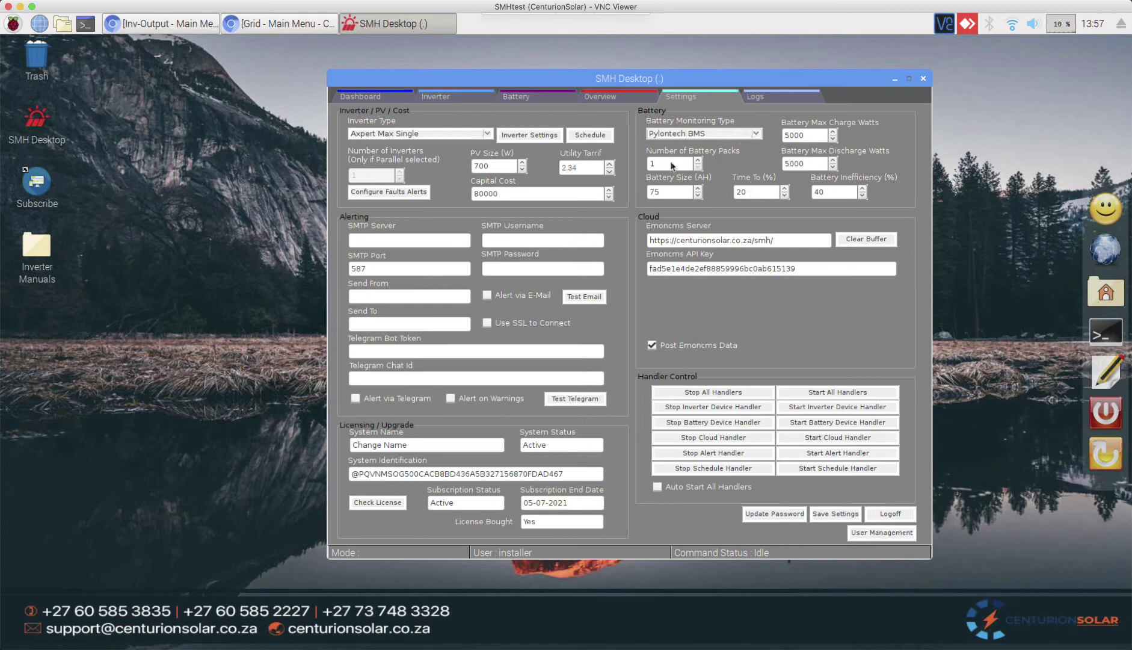
{"action": "left_click", "coordinate": [668, 196]}
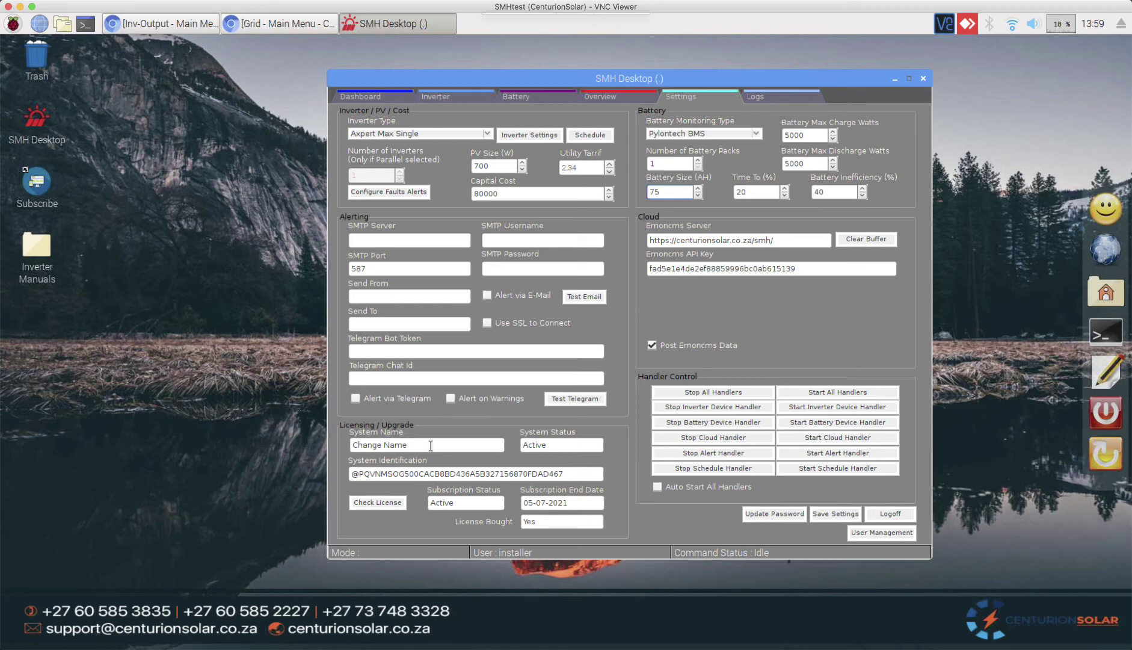
Step: Replace 'Change Name' with the owner's first name followed by 's solar'
{"action": "left_click_drag", "start_coordinate": [430, 445], "coordinate": [338, 445]}
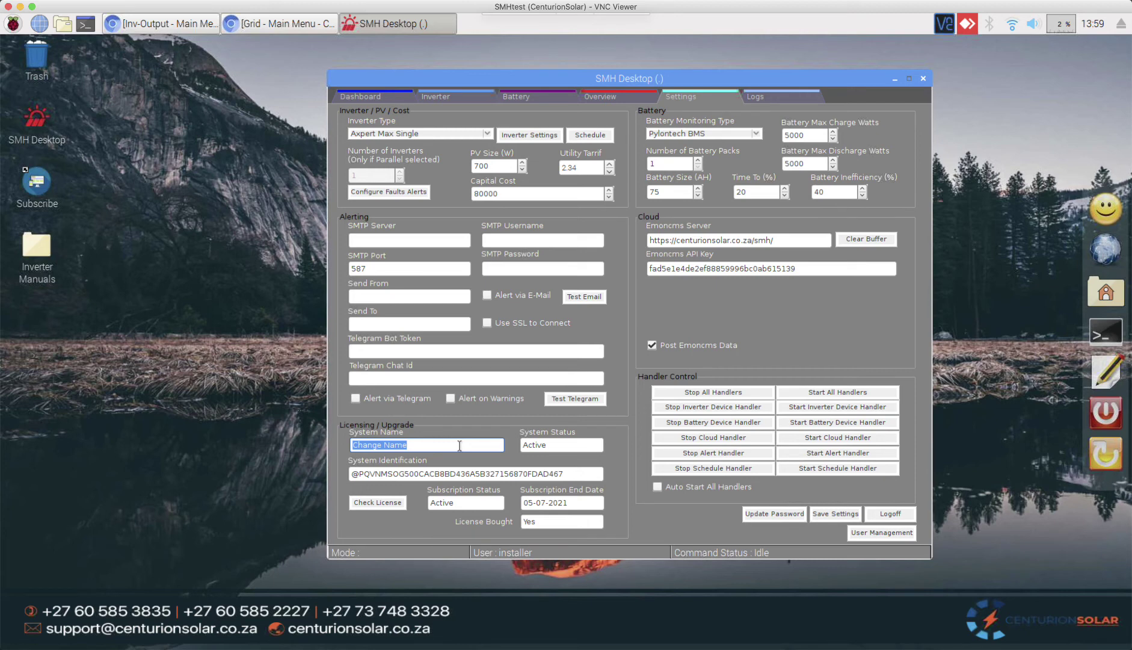
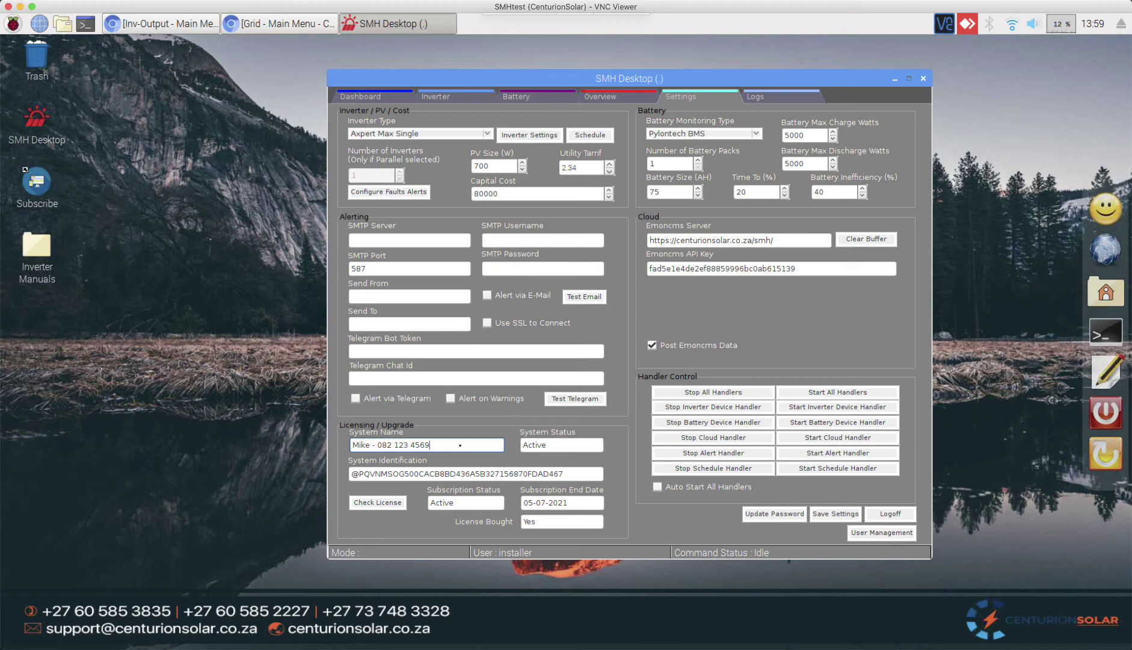
{"action": "type", "text": "'s solar"}
{"action": "left_click_drag", "start_coordinate": [573, 475], "coordinate": [342, 475]}
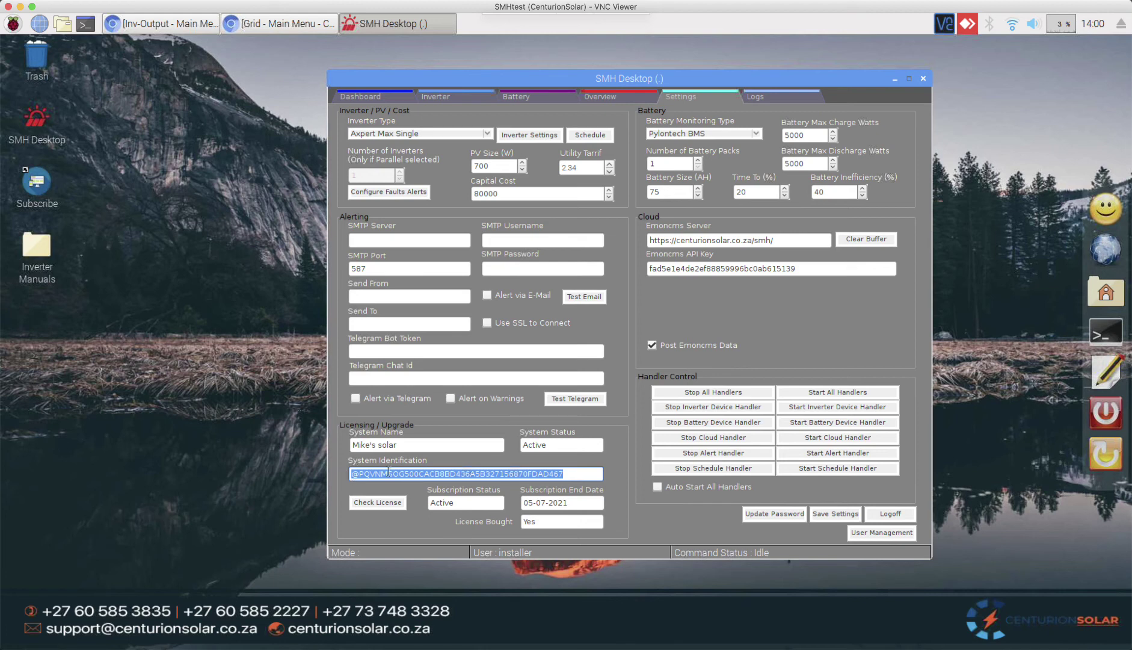
{"action": "left_click", "coordinate": [568, 475]}
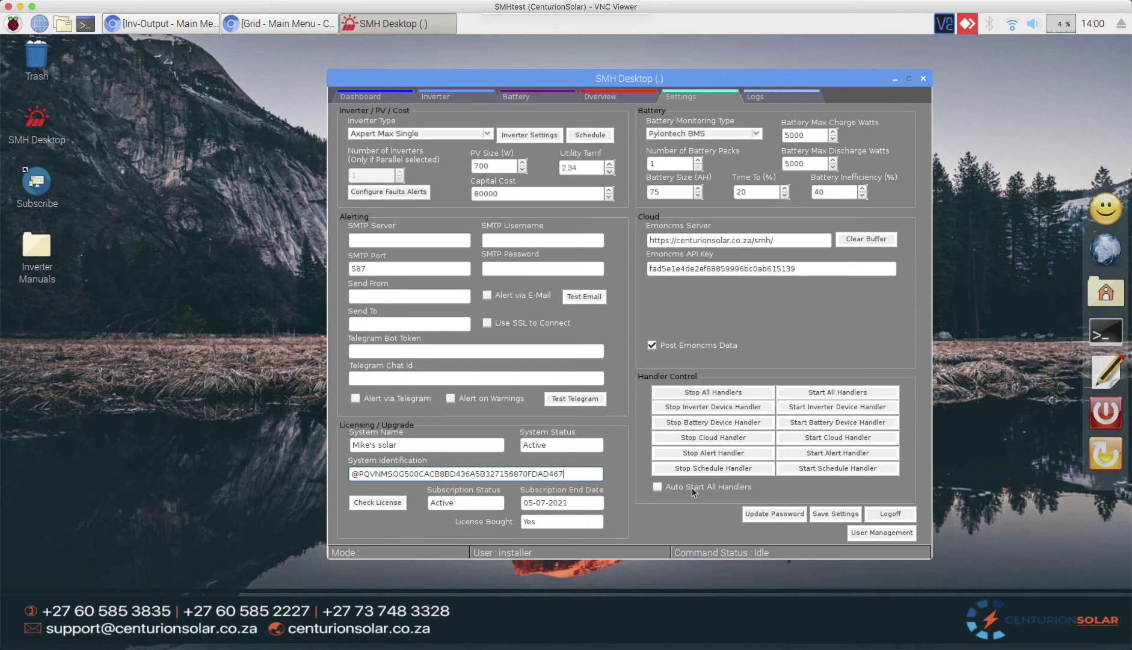
Step: Enable Auto Start All Handlers, save the settings, and confirm starting all handlers
{"action": "left_click", "coordinate": [668, 485]}
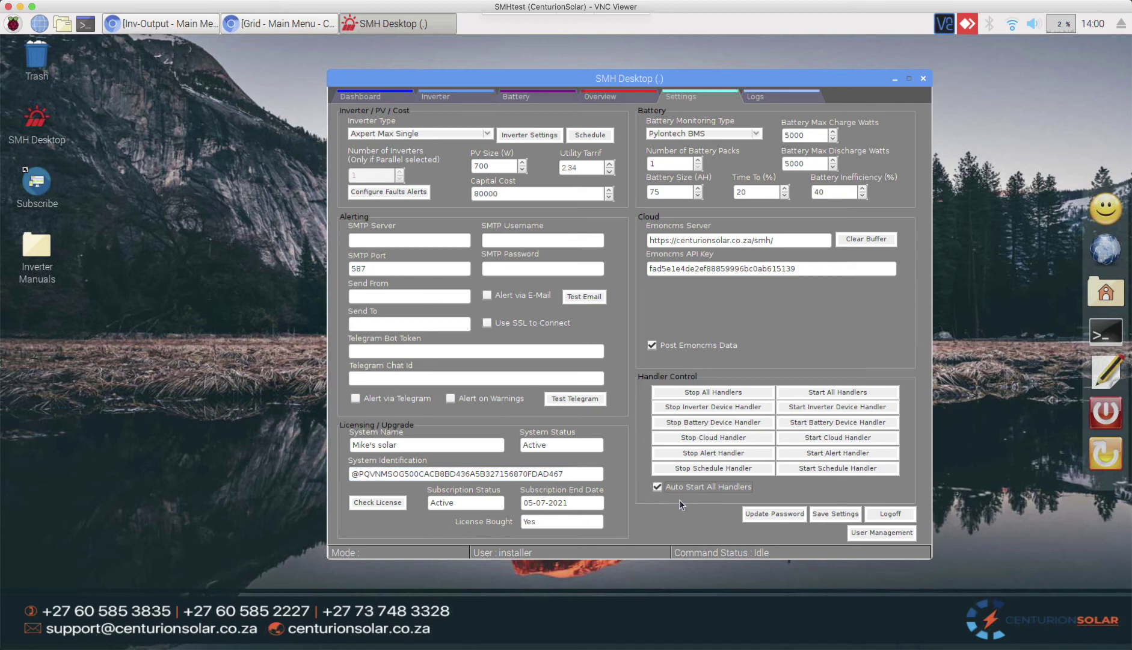
{"action": "left_click", "coordinate": [846, 513]}
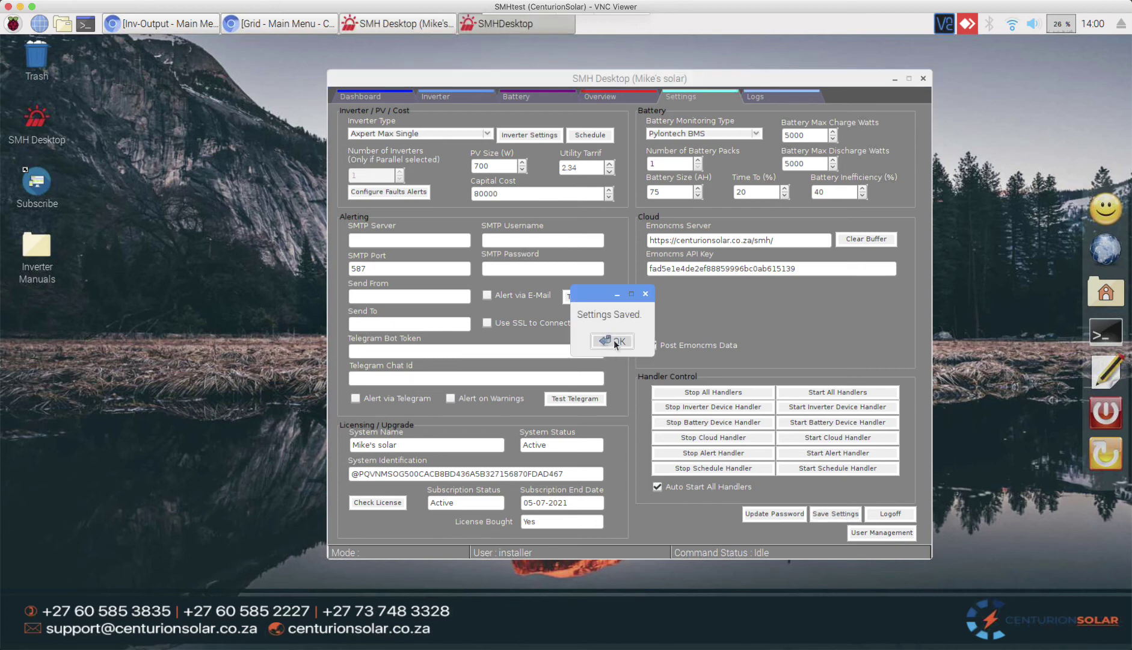
{"action": "left_click", "coordinate": [614, 342]}
{"action": "left_click", "coordinate": [853, 393]}
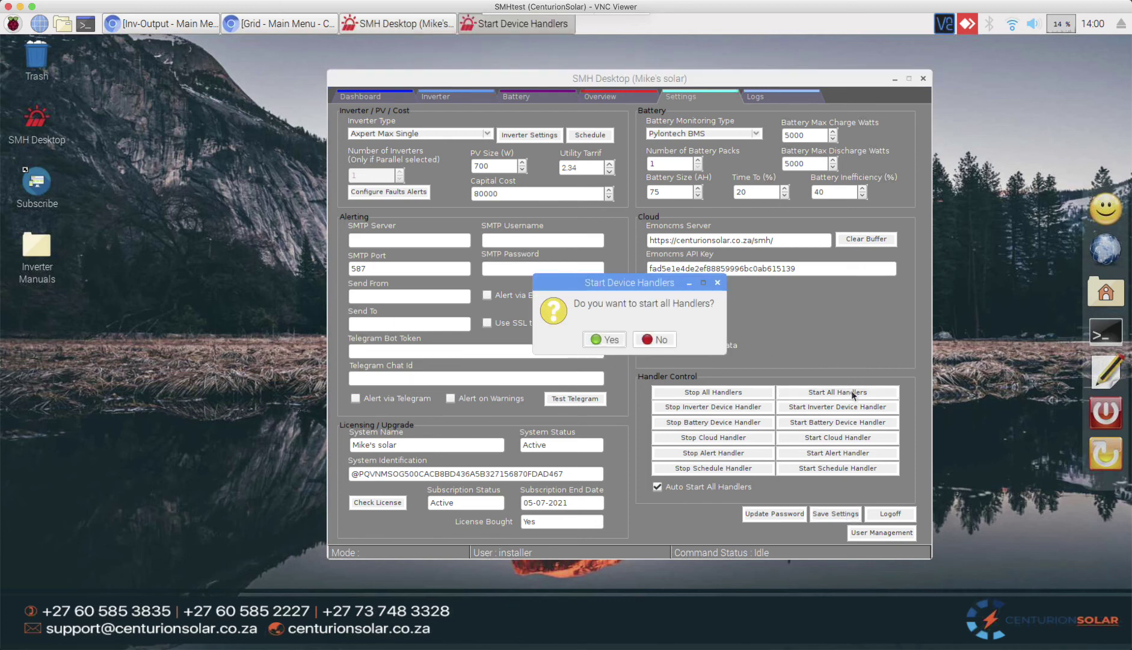
{"action": "left_click", "coordinate": [604, 338]}
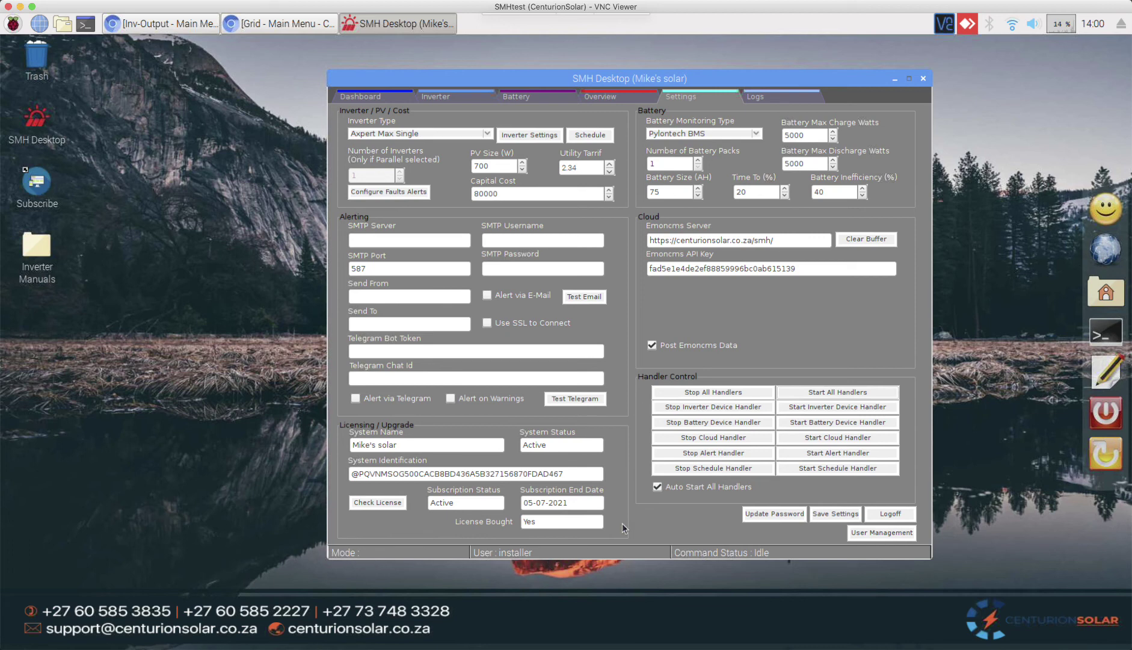
Step: View the Dashboard's live readings (207 PV watts, 29% SOC) and the kWh field tooltips
{"action": "left_click", "coordinate": [363, 98]}
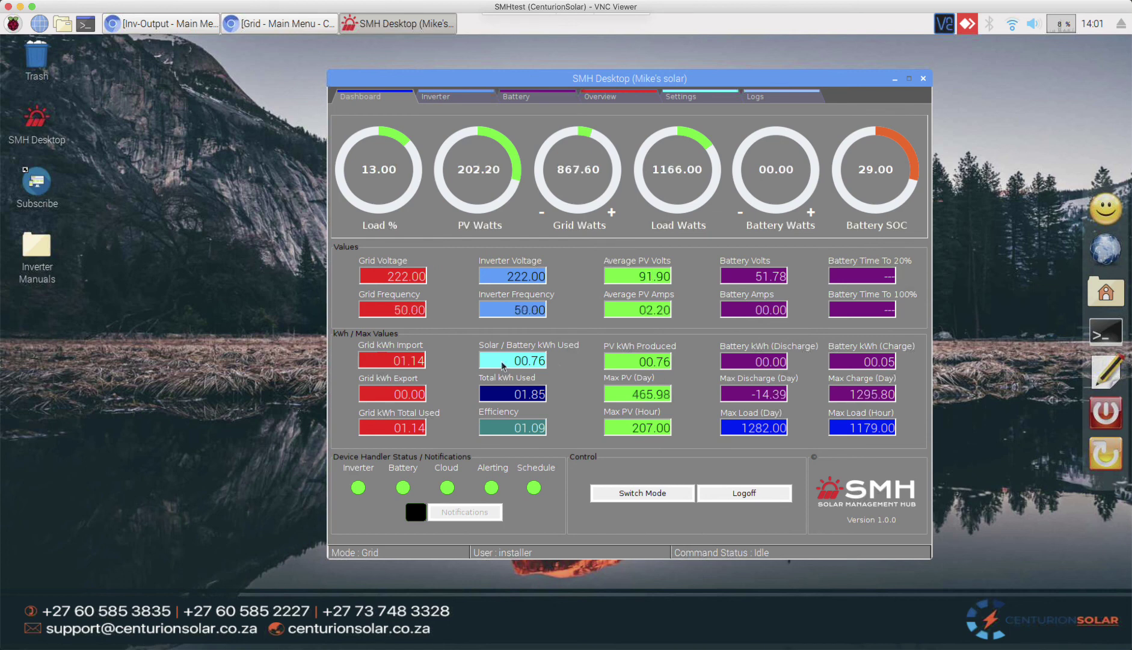
{"action": "mouse_move", "coordinate": [502, 365]}
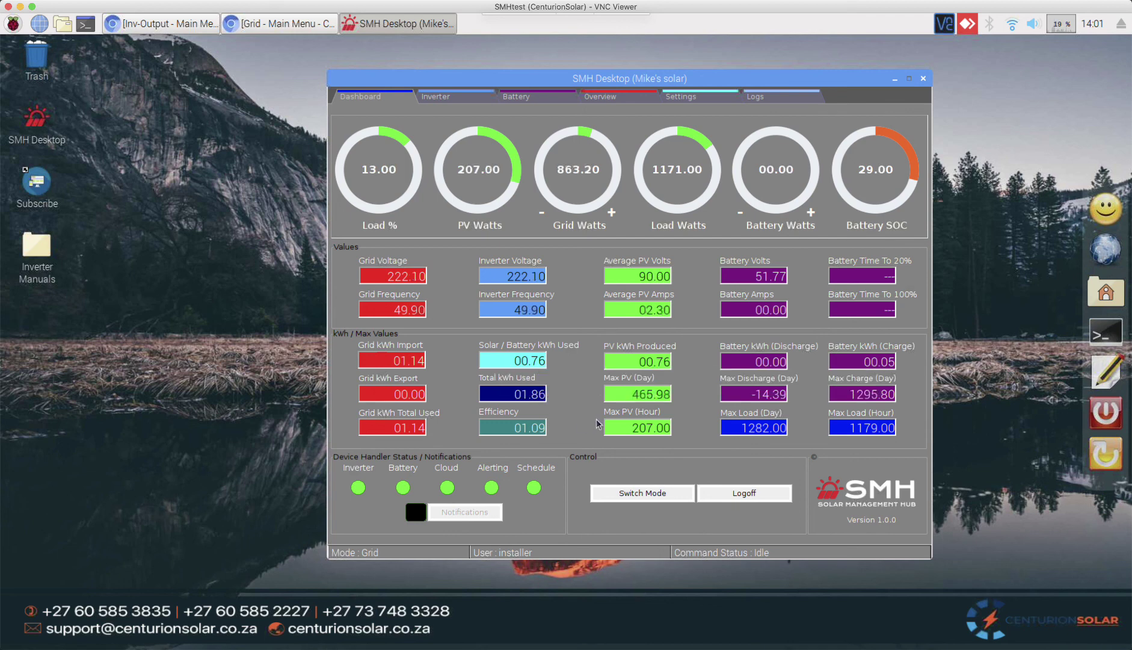
{"action": "mouse_move", "coordinate": [525, 395]}
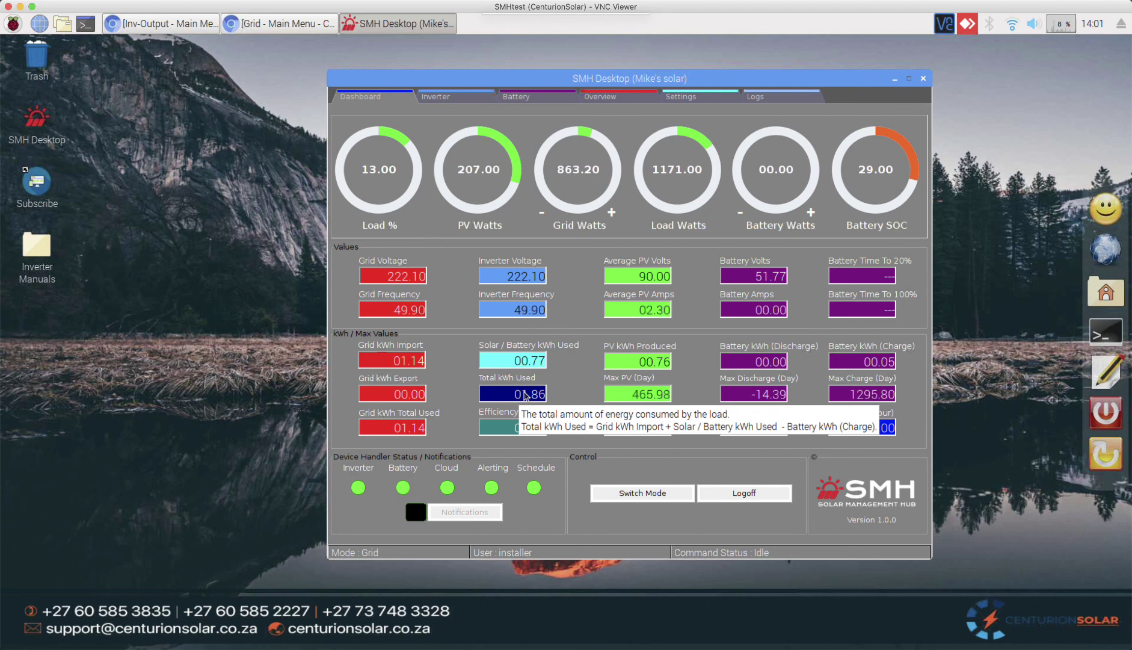